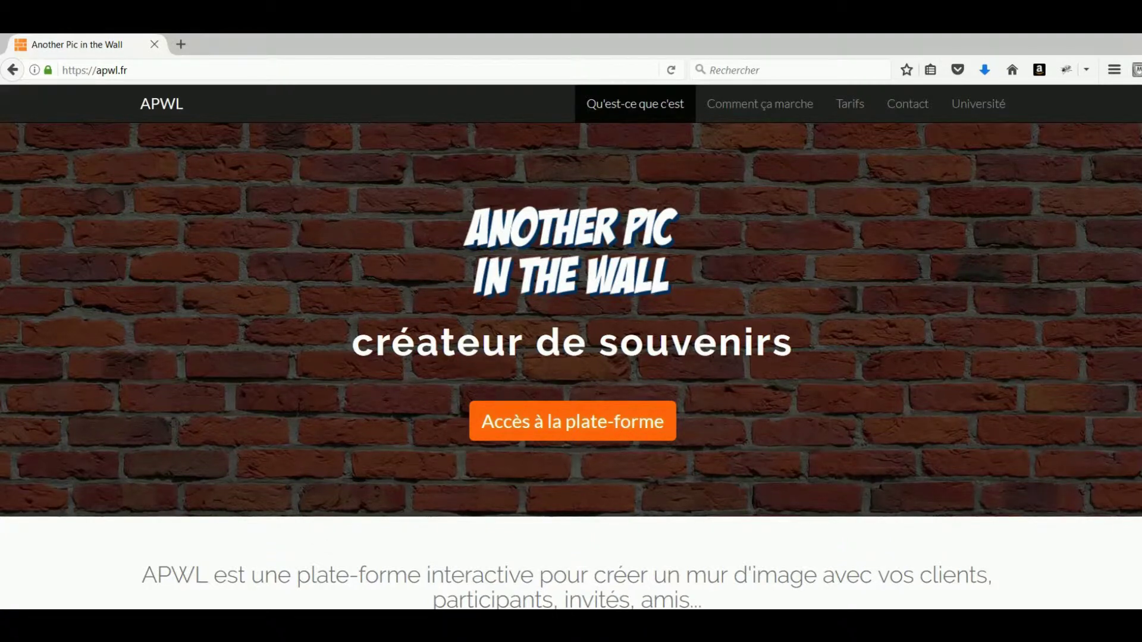
Access the platform and examine the summary page's settings, URL and preview.
left_click(582, 423)
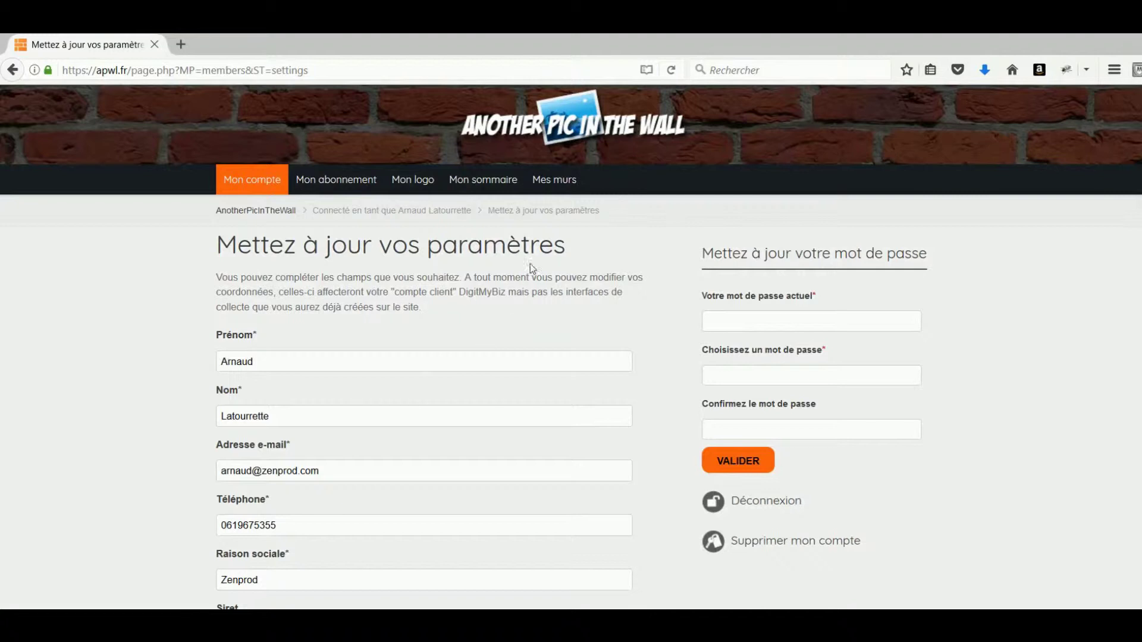
left_click(492, 186)
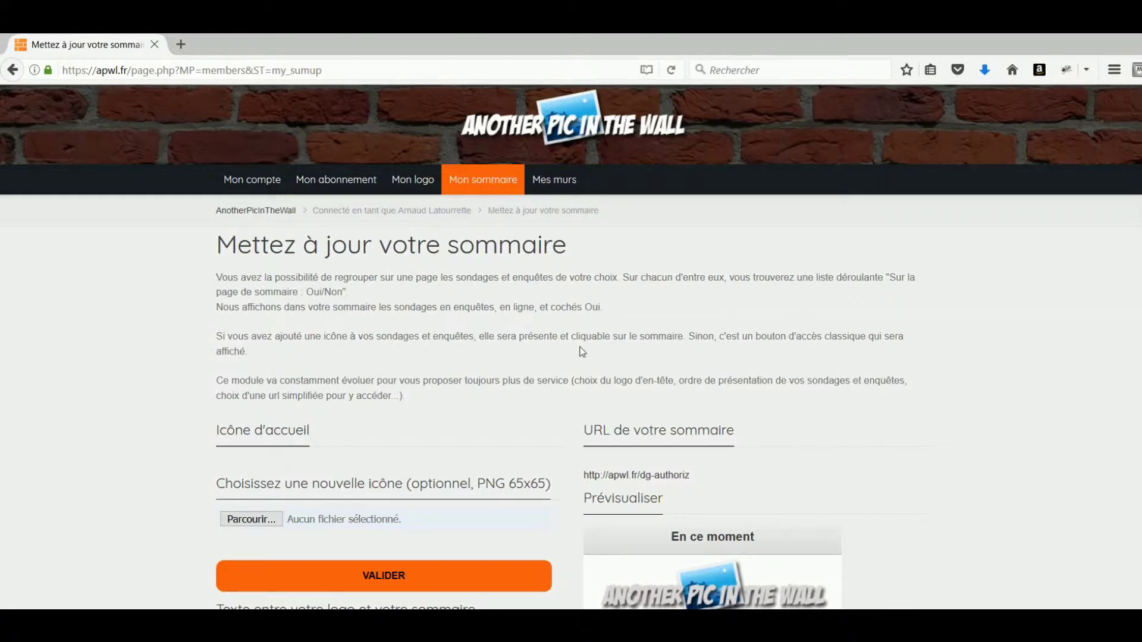
scroll(958, 369, "down", 4)
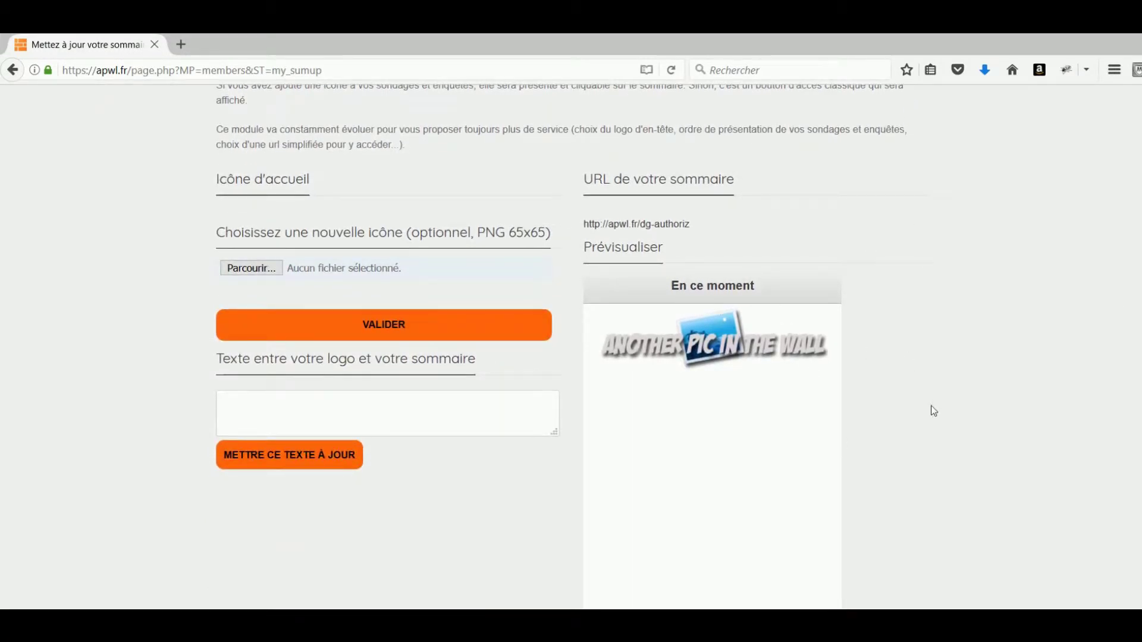
scroll(931, 402, "down", 2)
scroll(931, 402, "up", 3)
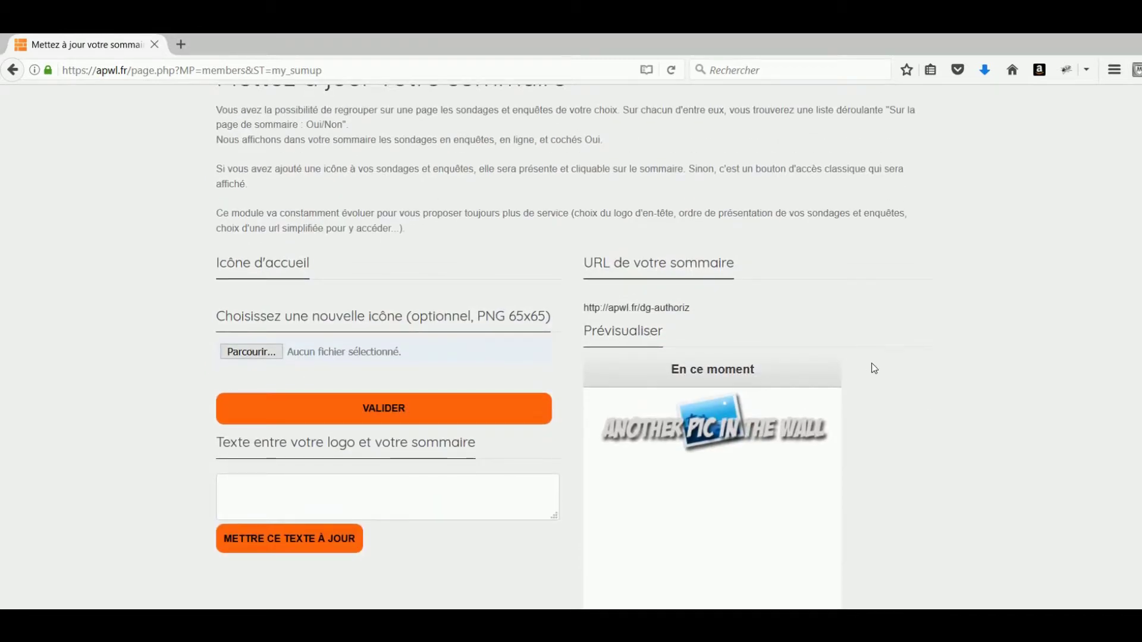
scroll(874, 368, "up", 3)
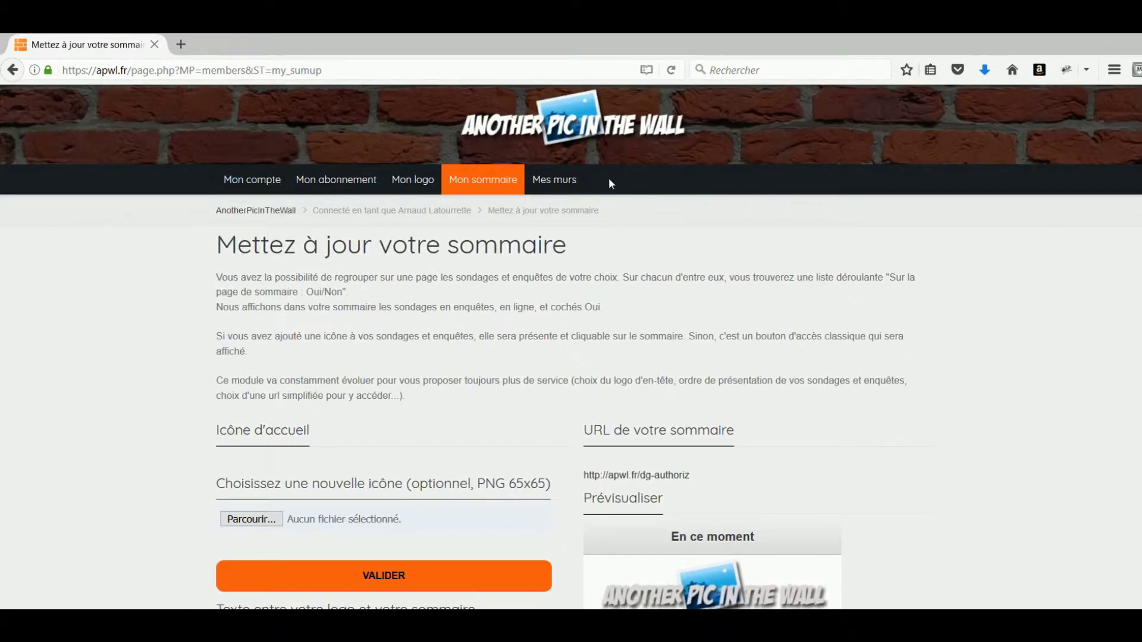
Set "Sur la page de sommaire" to Oui for the "Exemple clubs de golf" wall and save its settings.
left_click(570, 184)
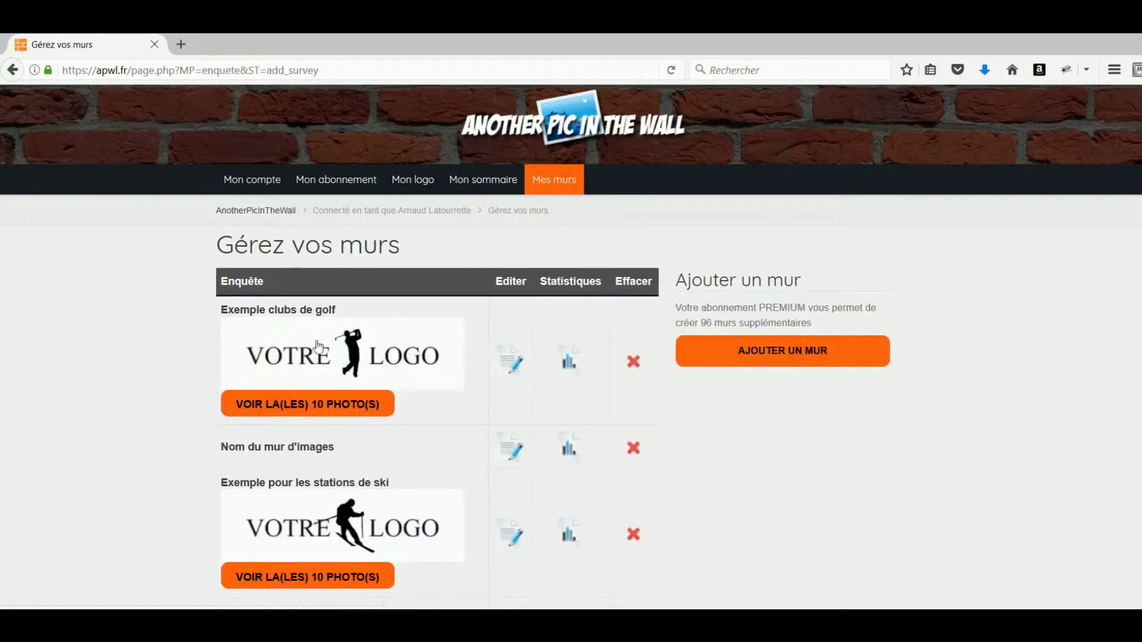
left_click(318, 346)
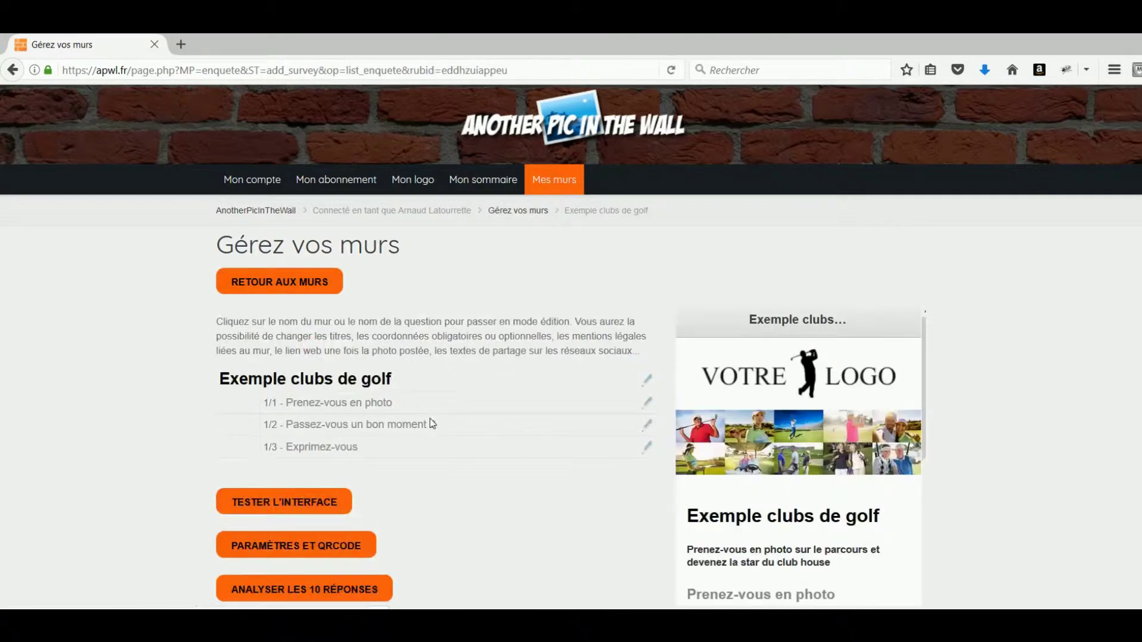
left_click(380, 384)
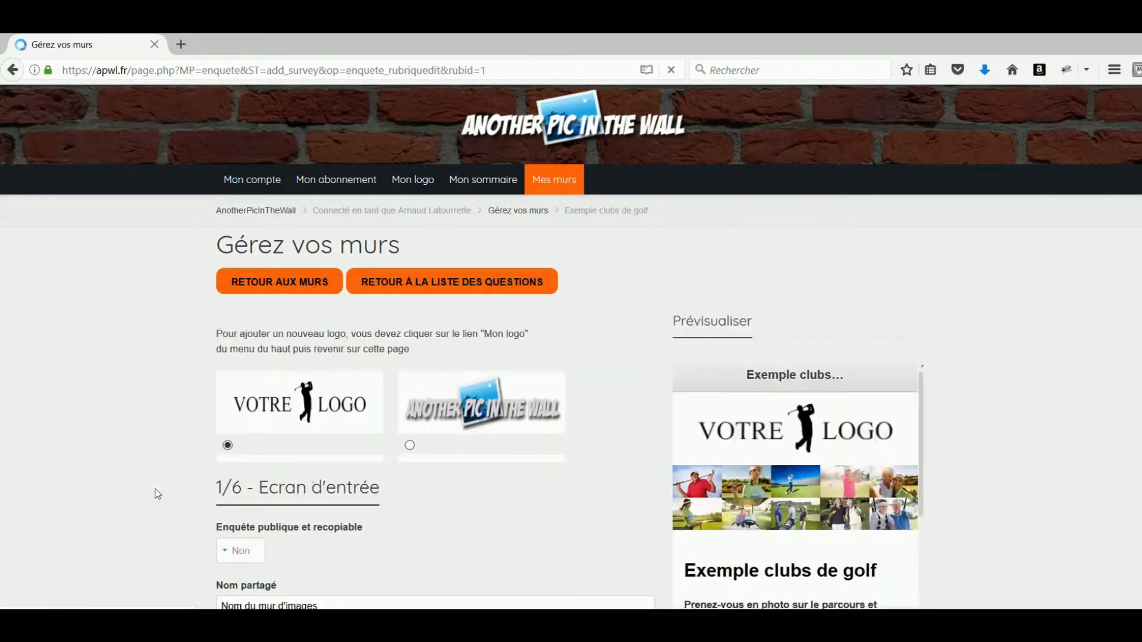
scroll(179, 494, "down", 5)
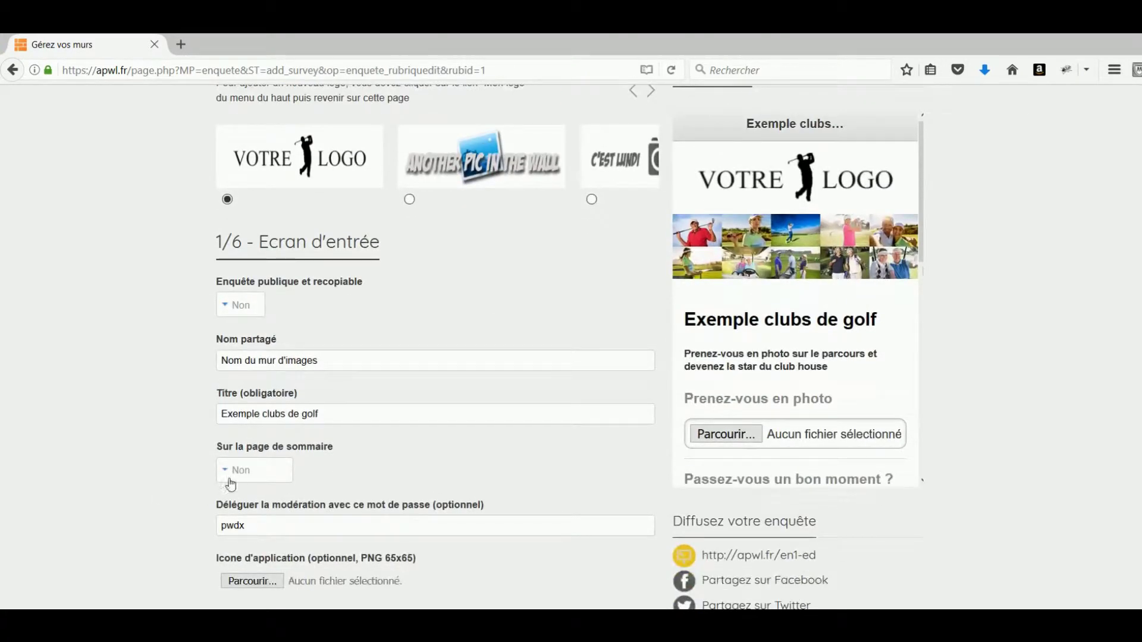
left_click(252, 473)
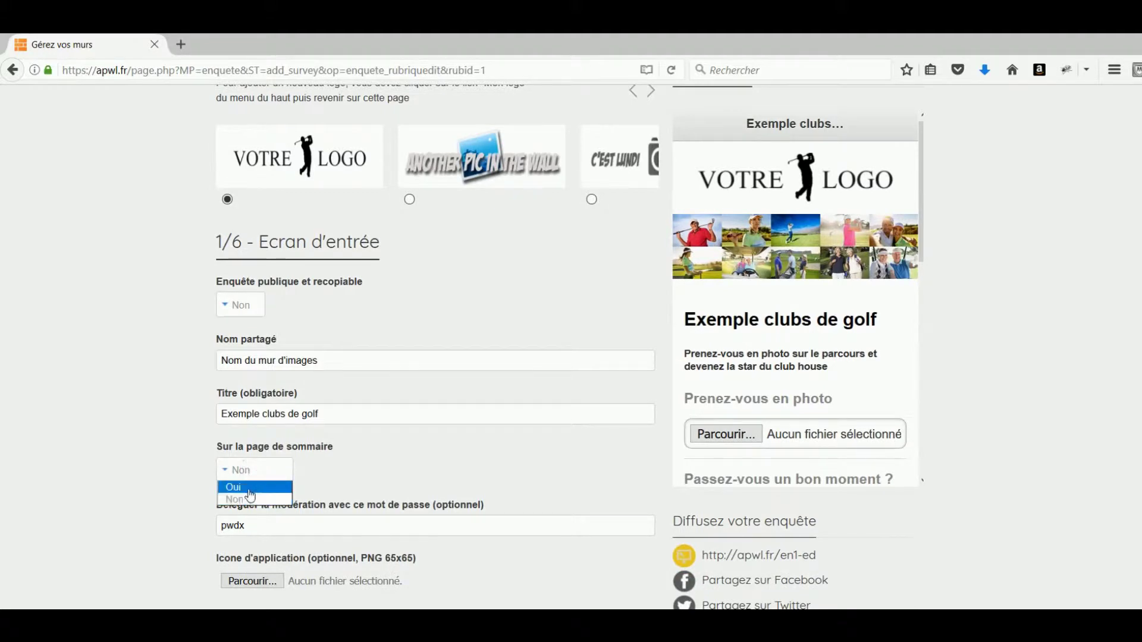
left_click(249, 490)
scroll(173, 493, "down", 20)
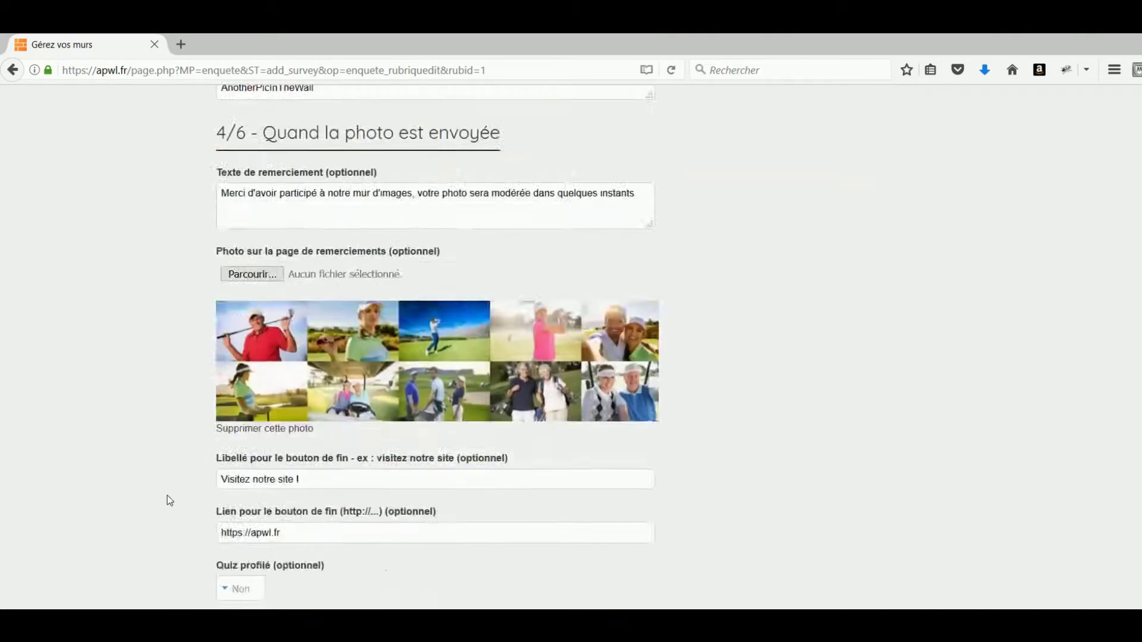
scroll(169, 497, "down", 4)
left_click(361, 466)
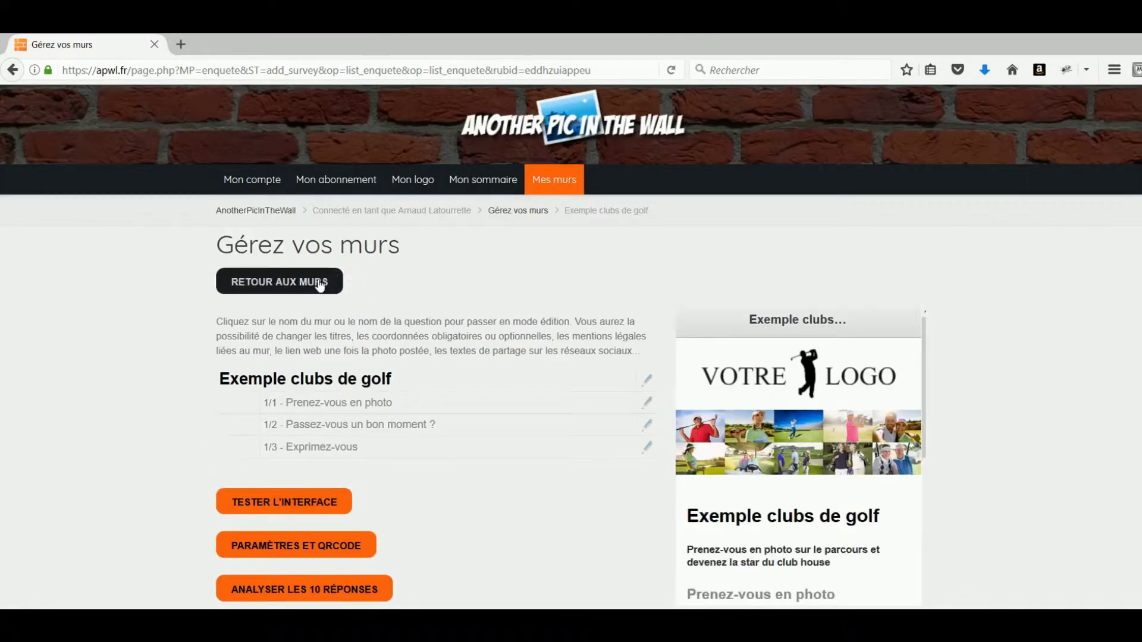
Set "Sur la page de sommaire" to Oui for the "Exemple pour les stations de ski" wall and save its settings.
left_click(319, 283)
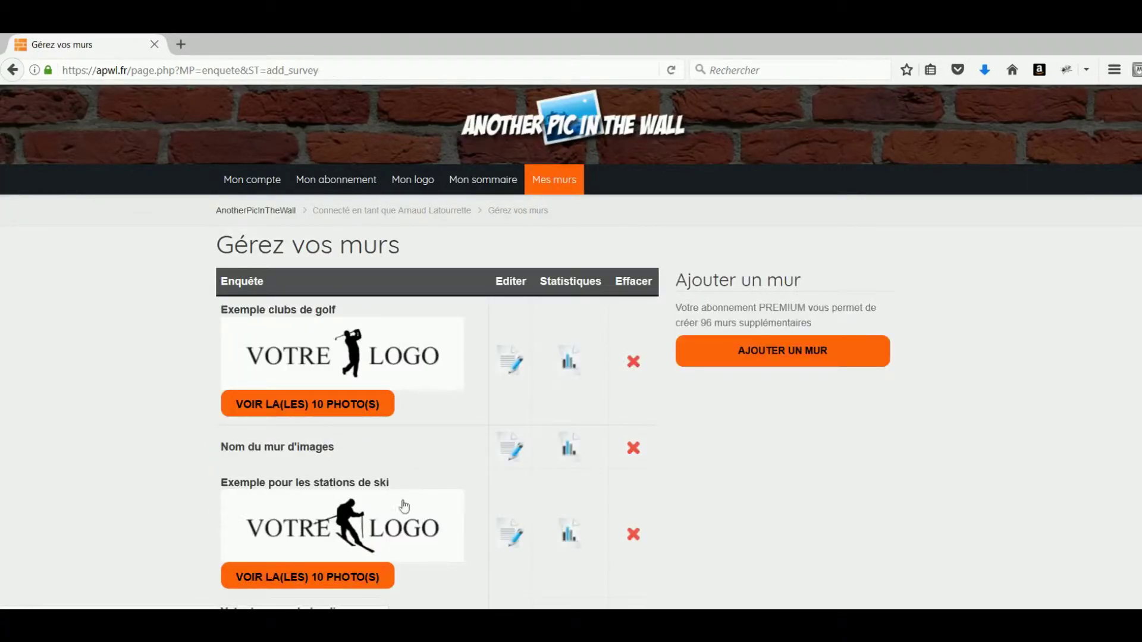
left_click(326, 522)
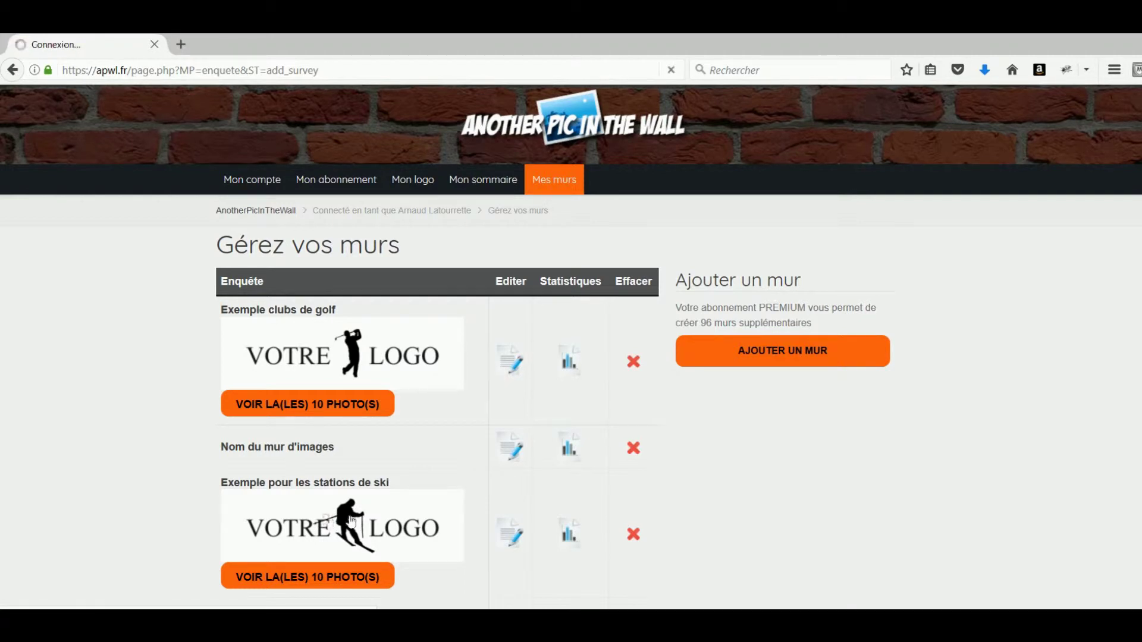
scroll(178, 503, "down", 10)
scroll(171, 487, "up", 10)
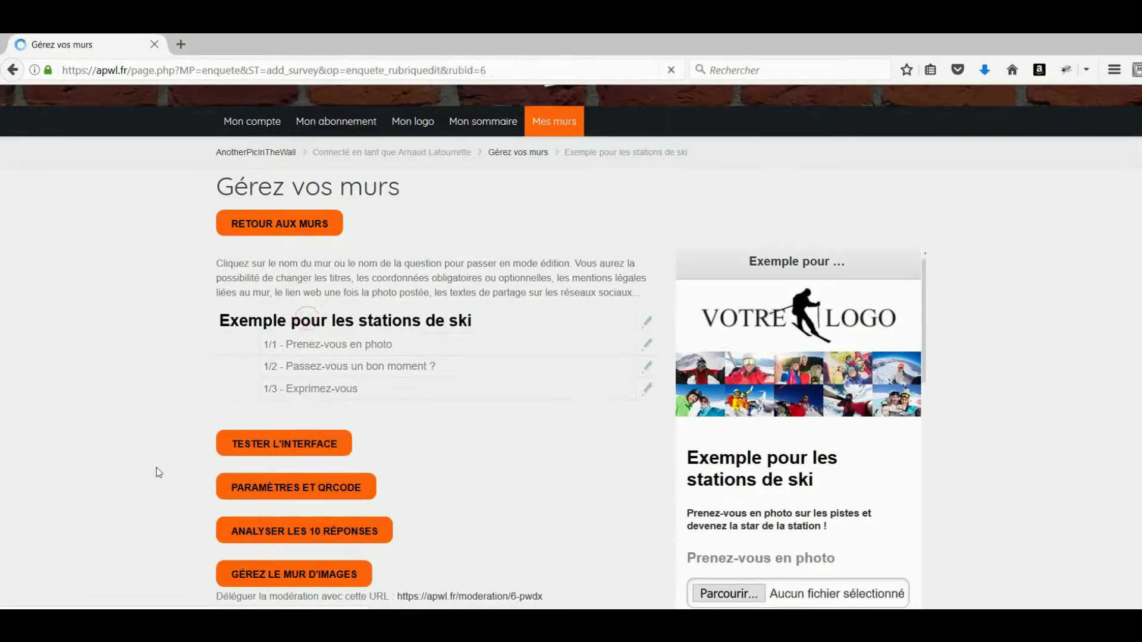
scroll(171, 466, "down", 10)
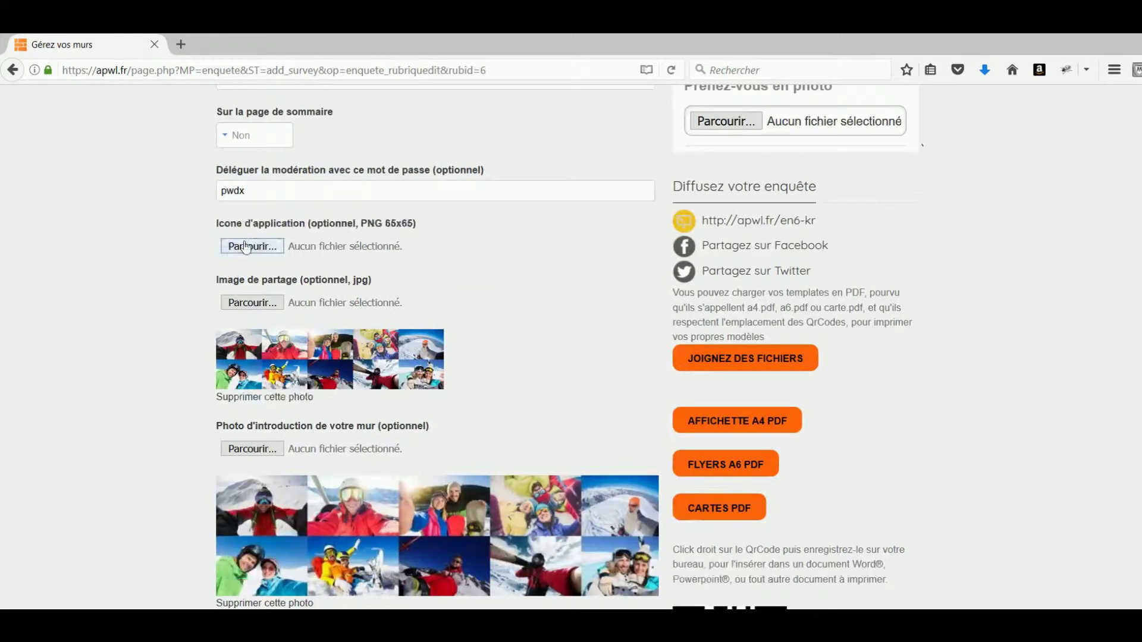
left_click(259, 134)
left_click(248, 153)
scroll(133, 525, "down", 20)
left_click(386, 551)
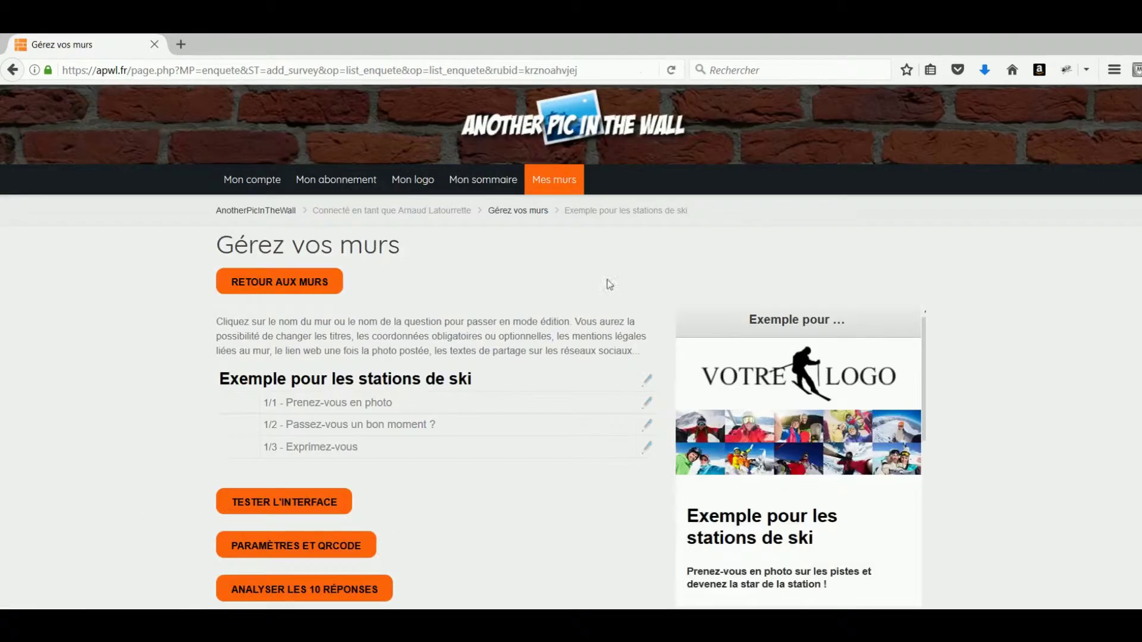
Set the summary page's introduction text to "Ici je mets l'introduction de mon sommaire", save it and check the preview.
left_click(483, 183)
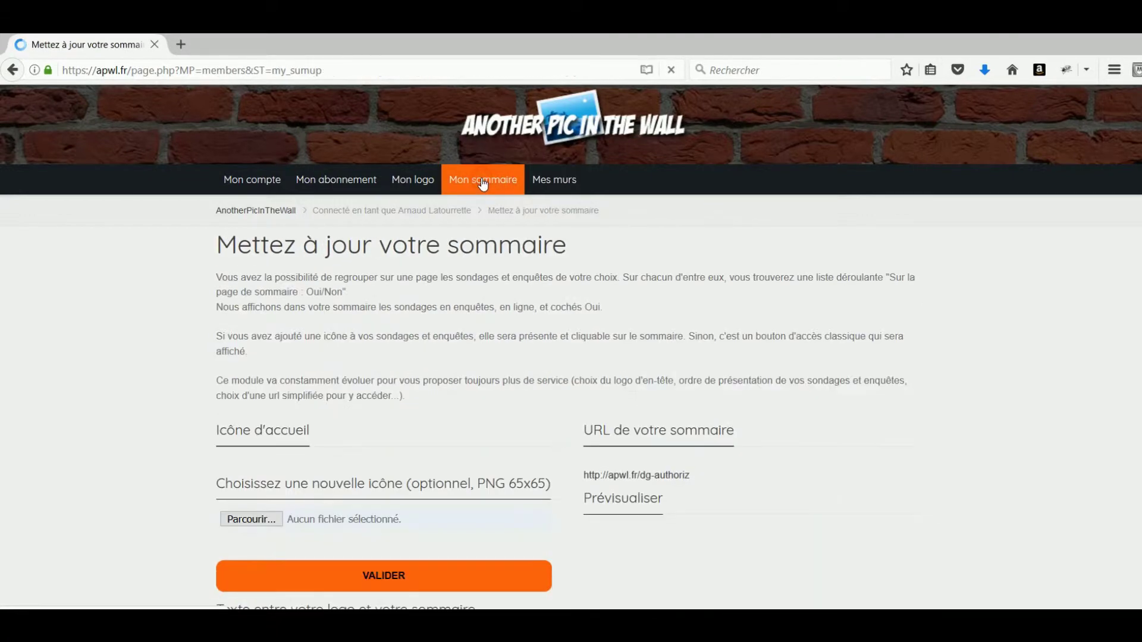
scroll(948, 419, "down", 5)
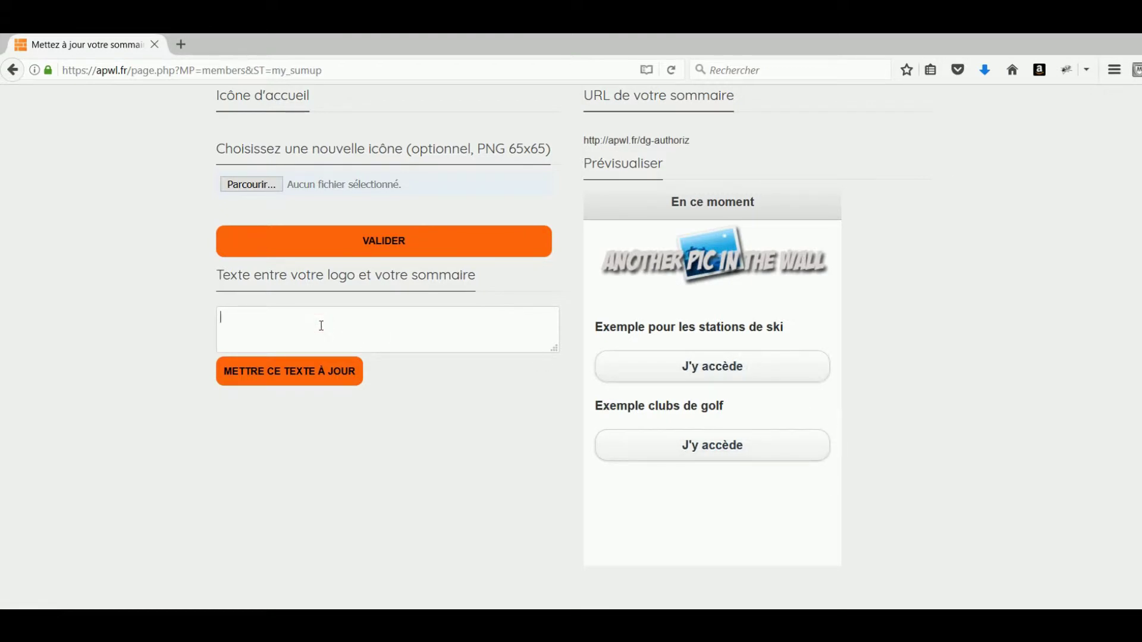
type("i je mets l'introduction de mon sommaire")
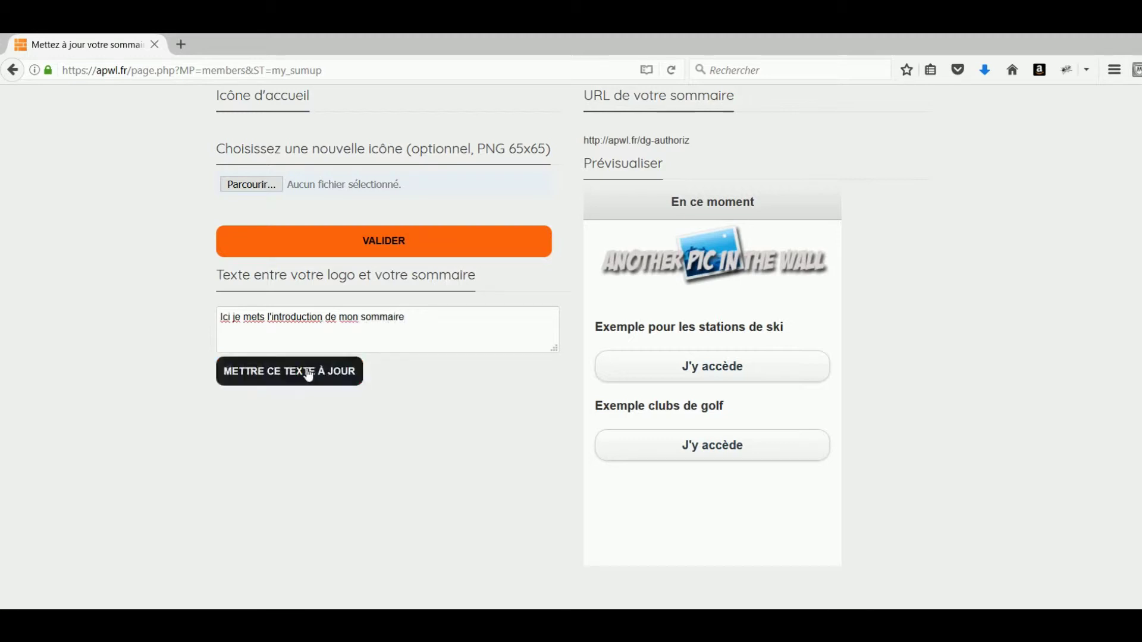
left_click(309, 376)
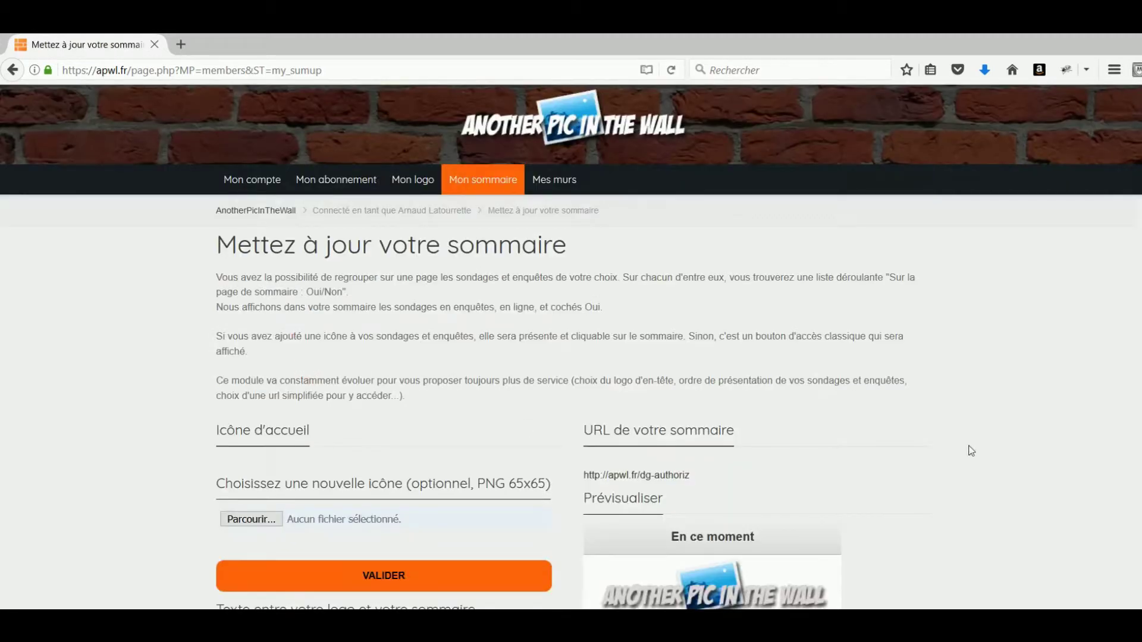
scroll(971, 451, "down", 5)
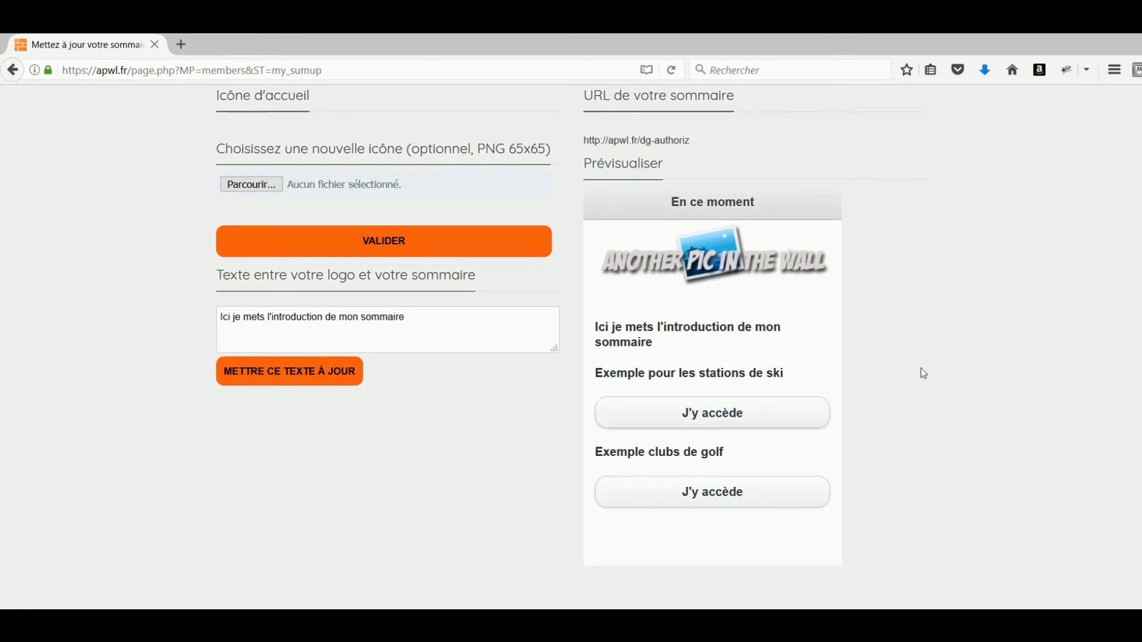
Attach the icogolf image as the application icon of the "Exemple clubs de golf" wall and save its settings.
scroll(893, 324, "up", 7)
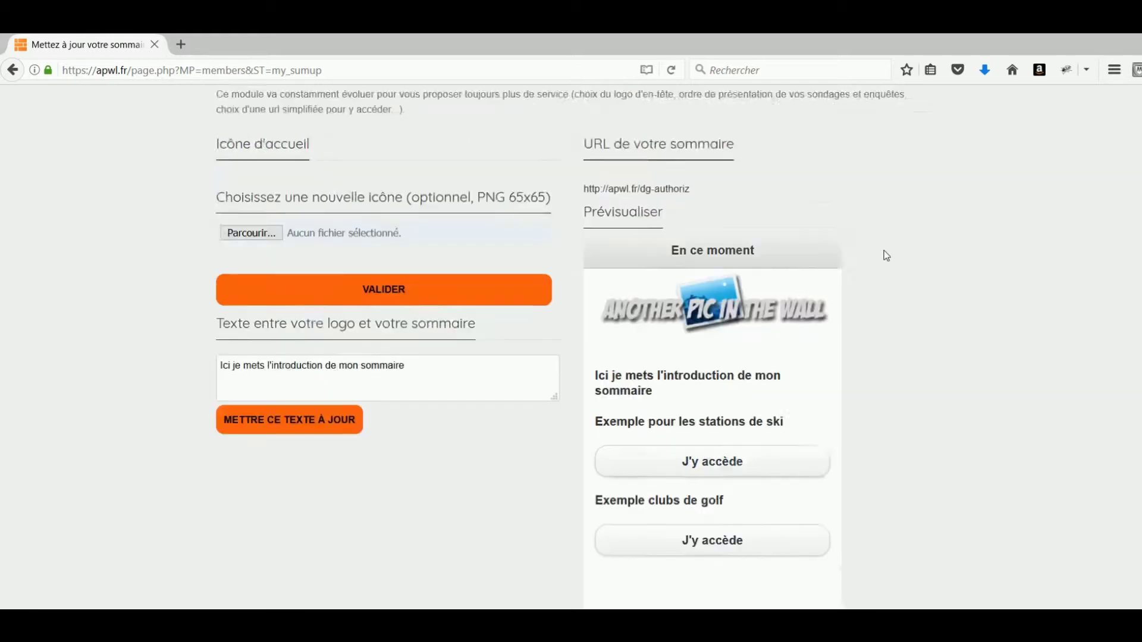
left_click(555, 190)
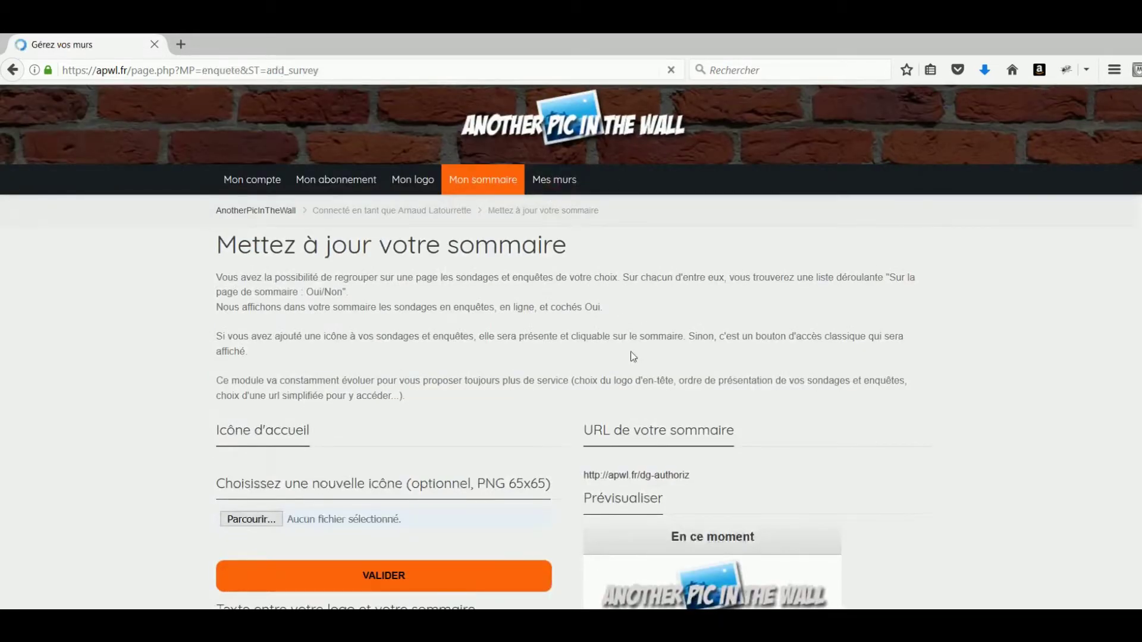
left_click(330, 358)
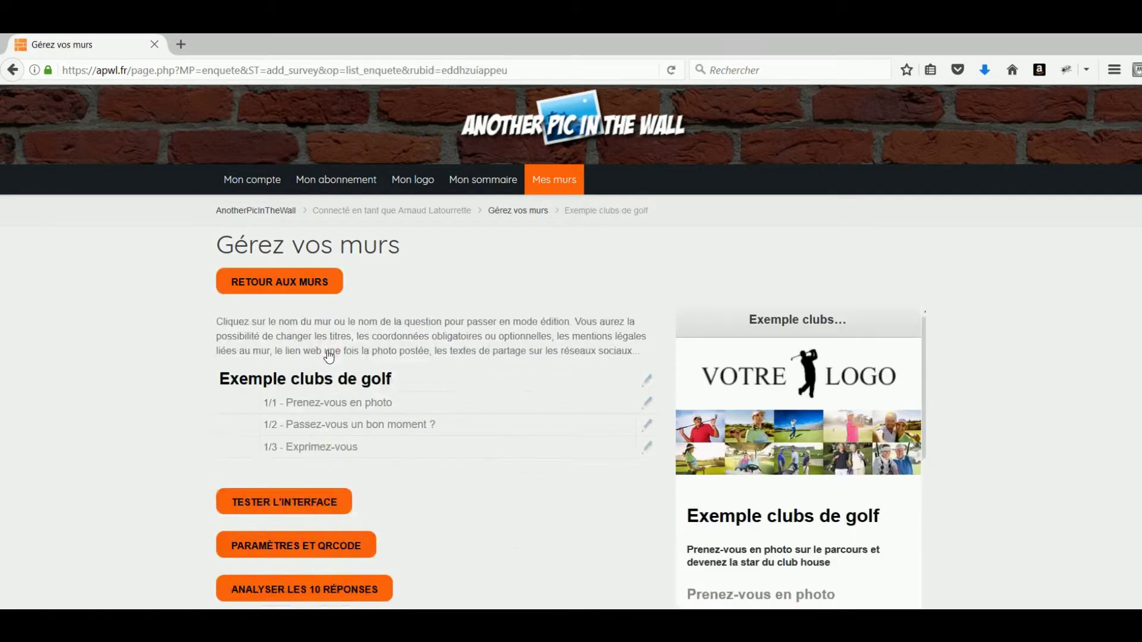
left_click(378, 403)
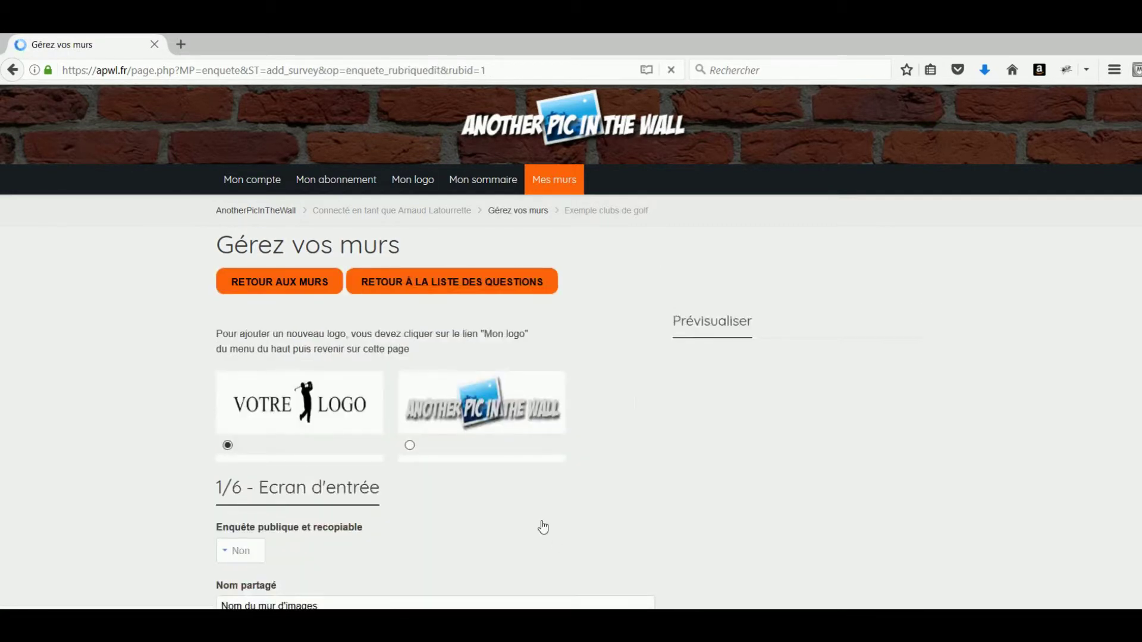
scroll(480, 497, "down", 5)
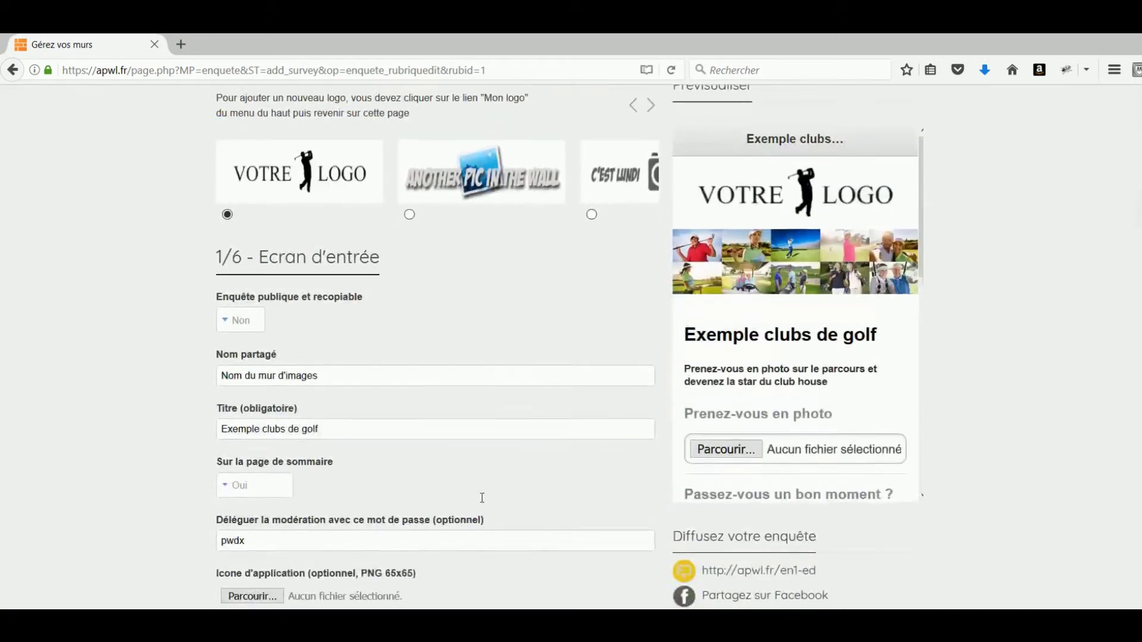
scroll(483, 483, "down", 1)
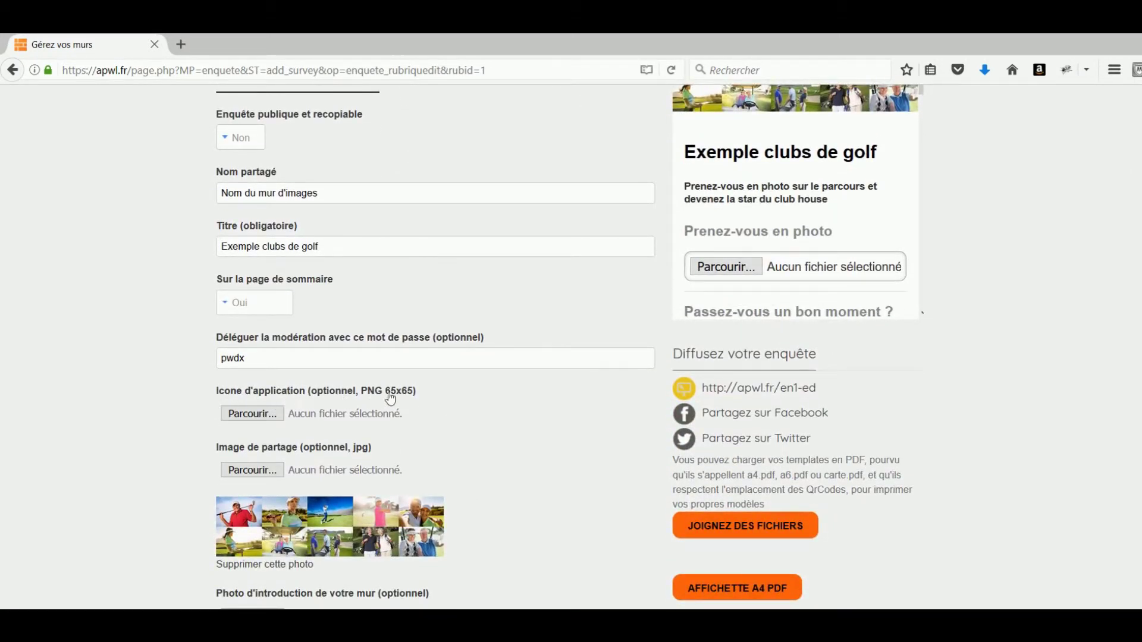
left_click(259, 416)
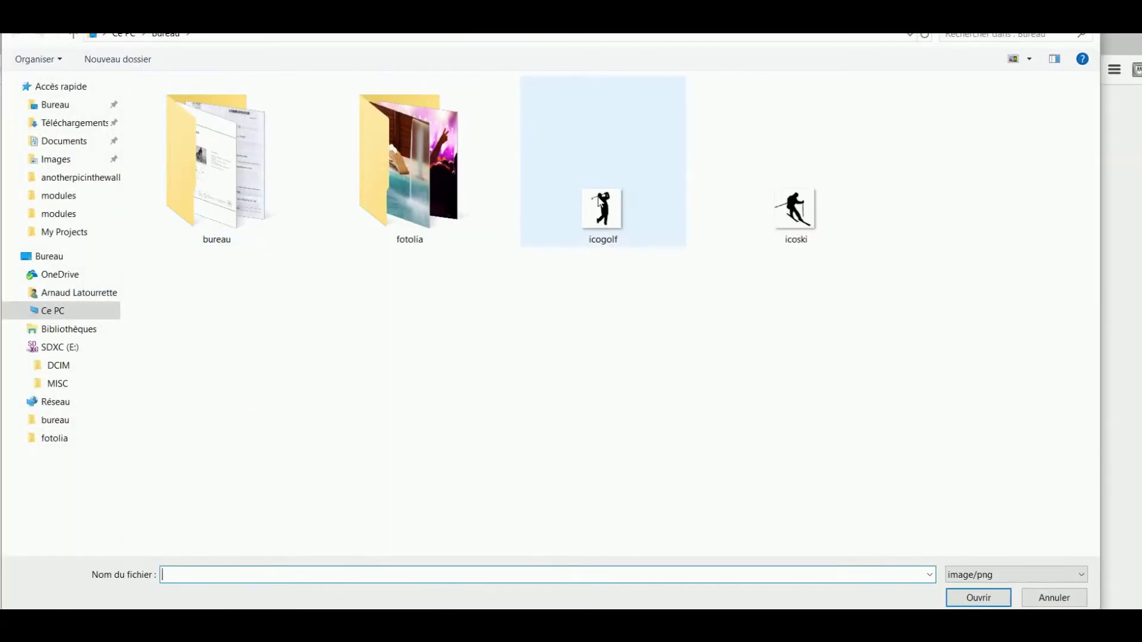
left_click(599, 202)
left_click(978, 600)
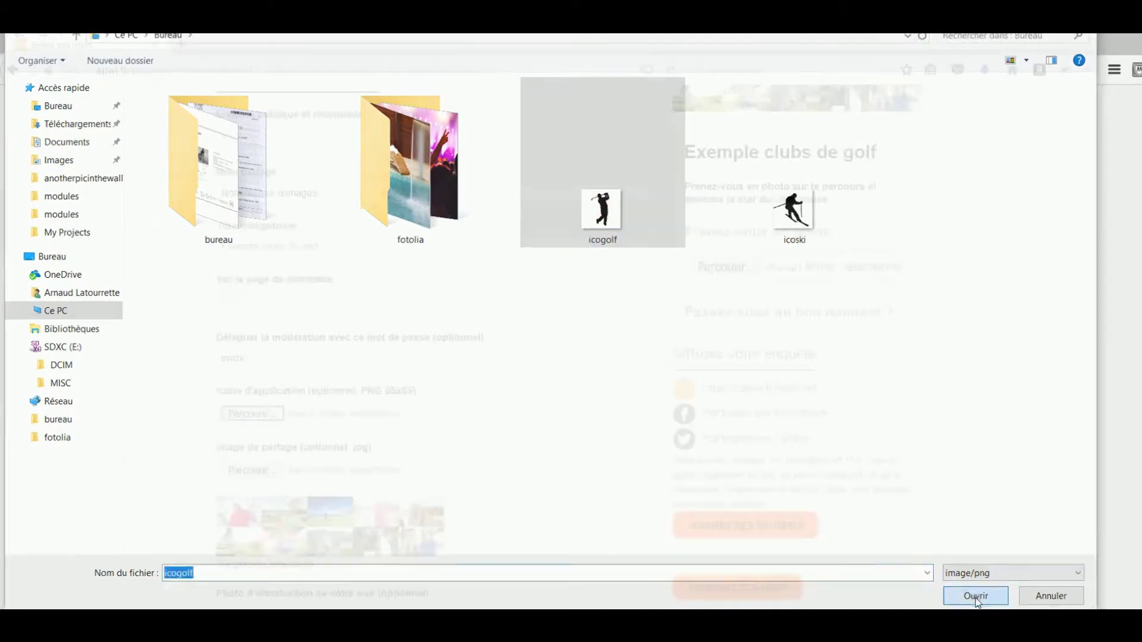
scroll(451, 452, "down", 15)
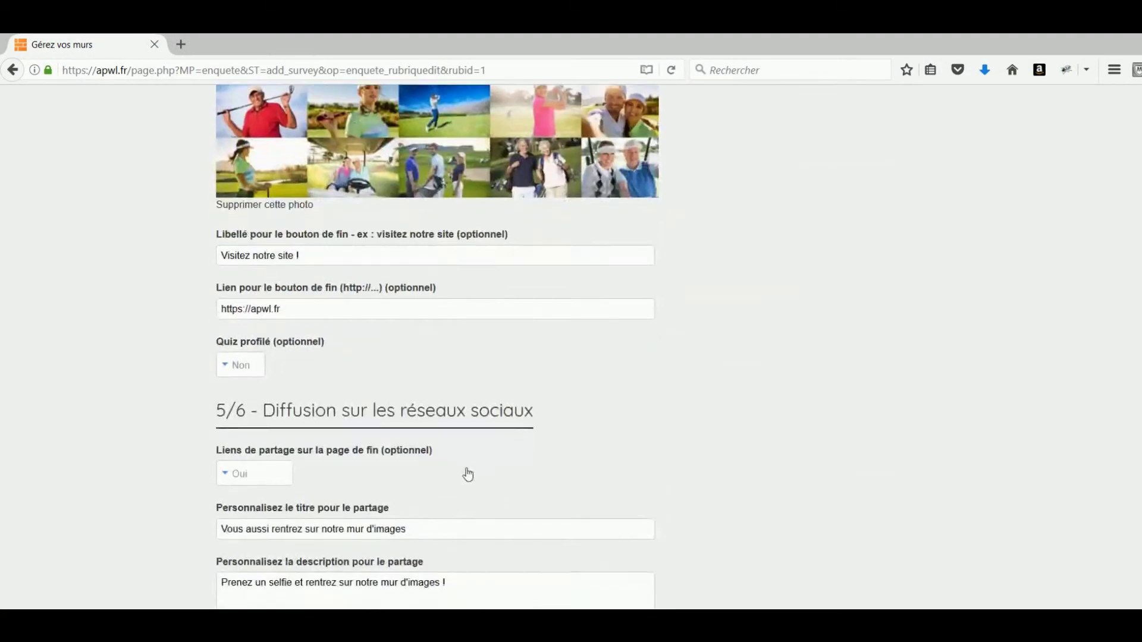
scroll(468, 474, "down", 5)
left_click(395, 466)
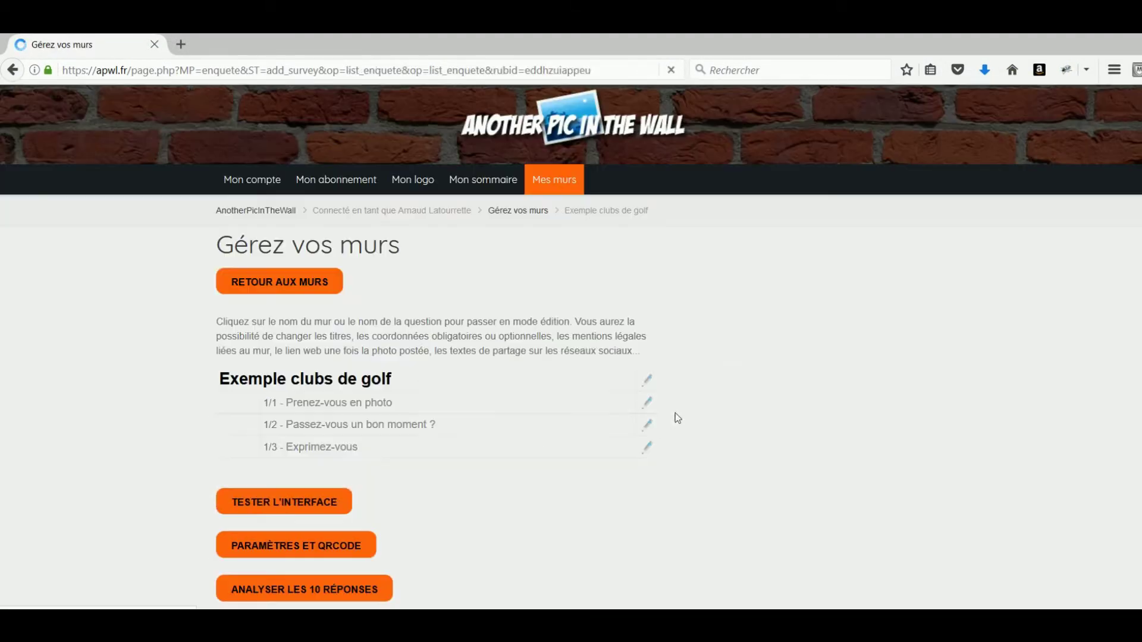
Attach the icoski image as the application icon of the "Exemple pour les stations de ski" wall and save its settings.
left_click(280, 282)
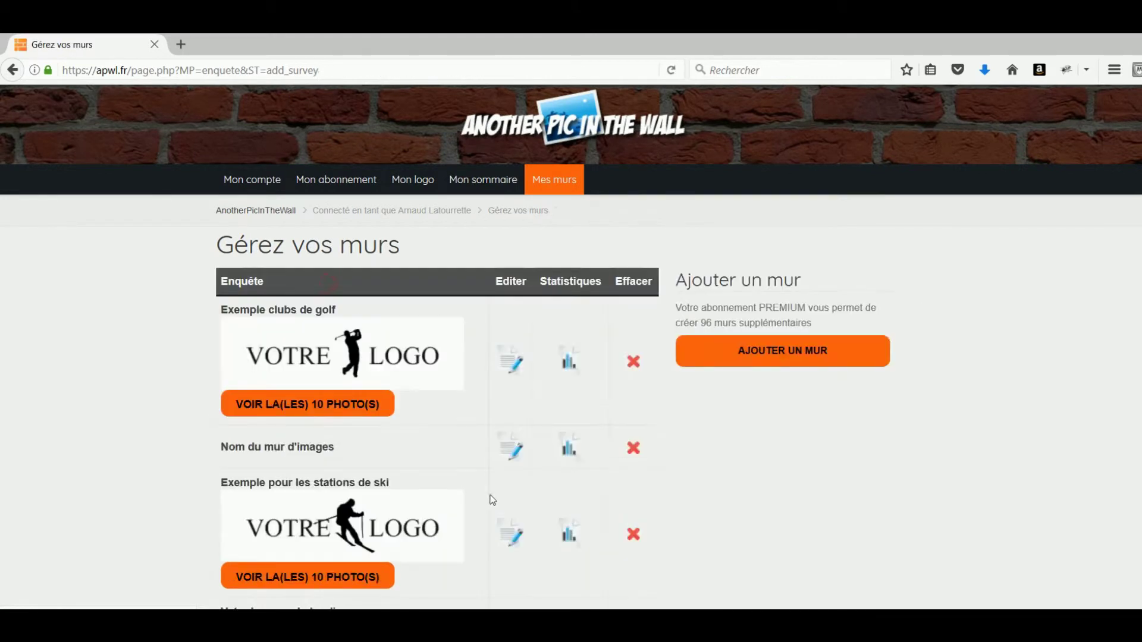
left_click(350, 481)
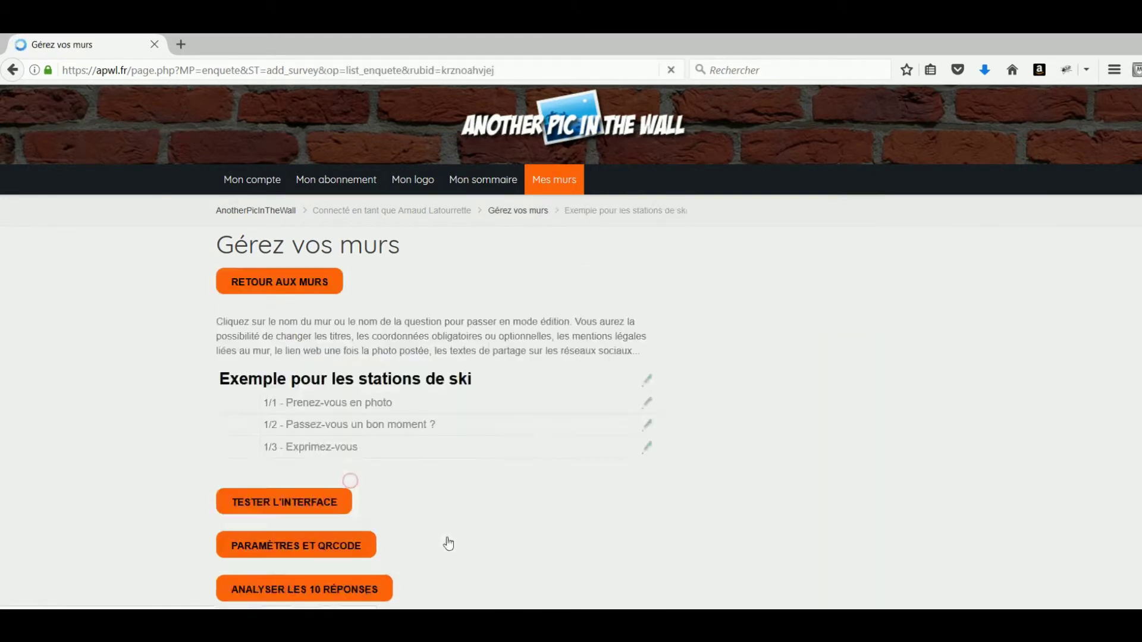
left_click(376, 388)
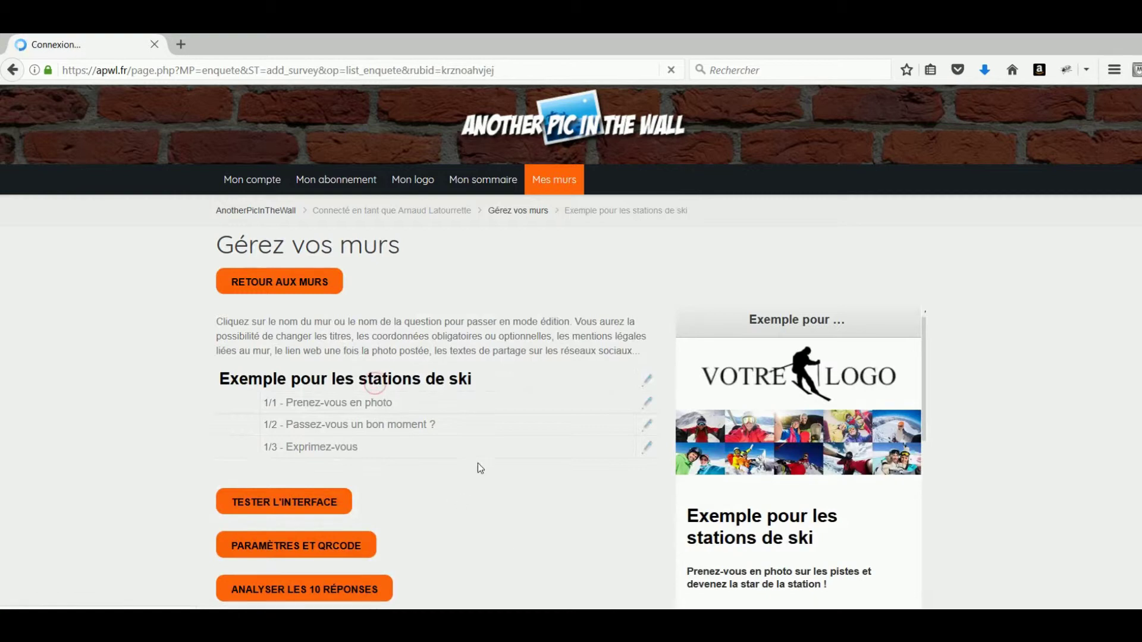
scroll(193, 478, "down", 10)
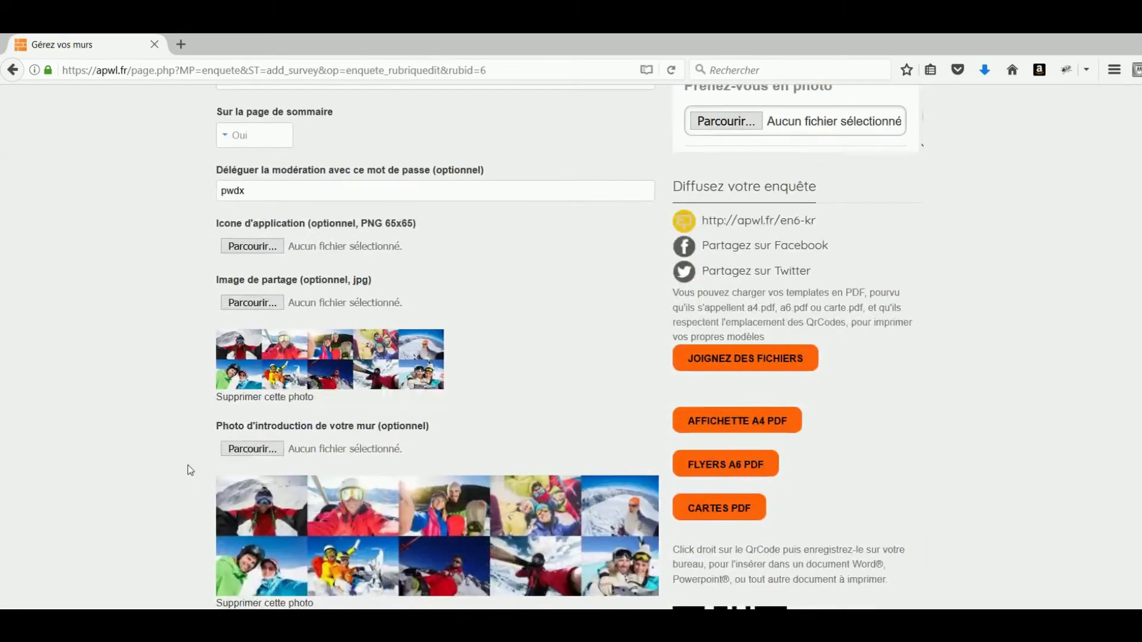
left_click(237, 249)
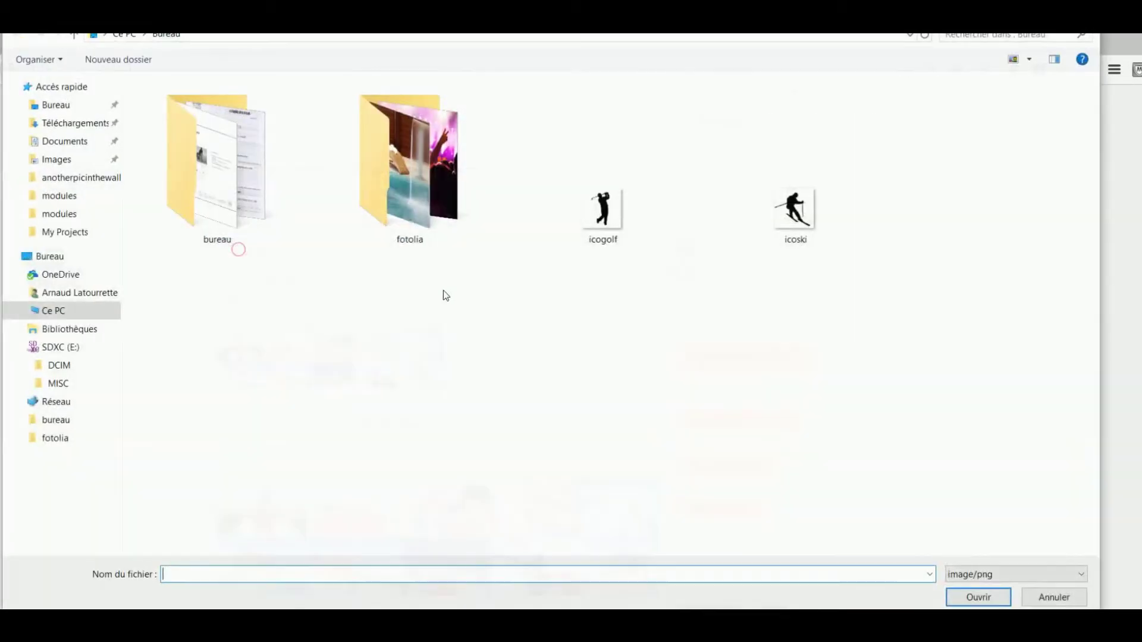
left_click(794, 217)
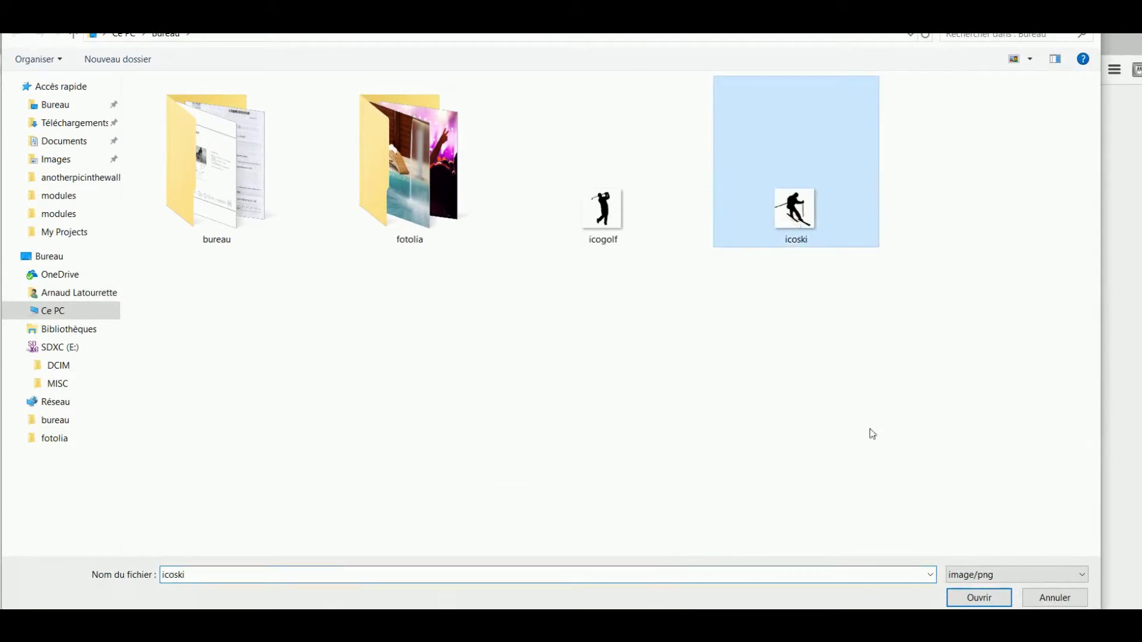
left_click(978, 597)
scroll(178, 474, "down", 15)
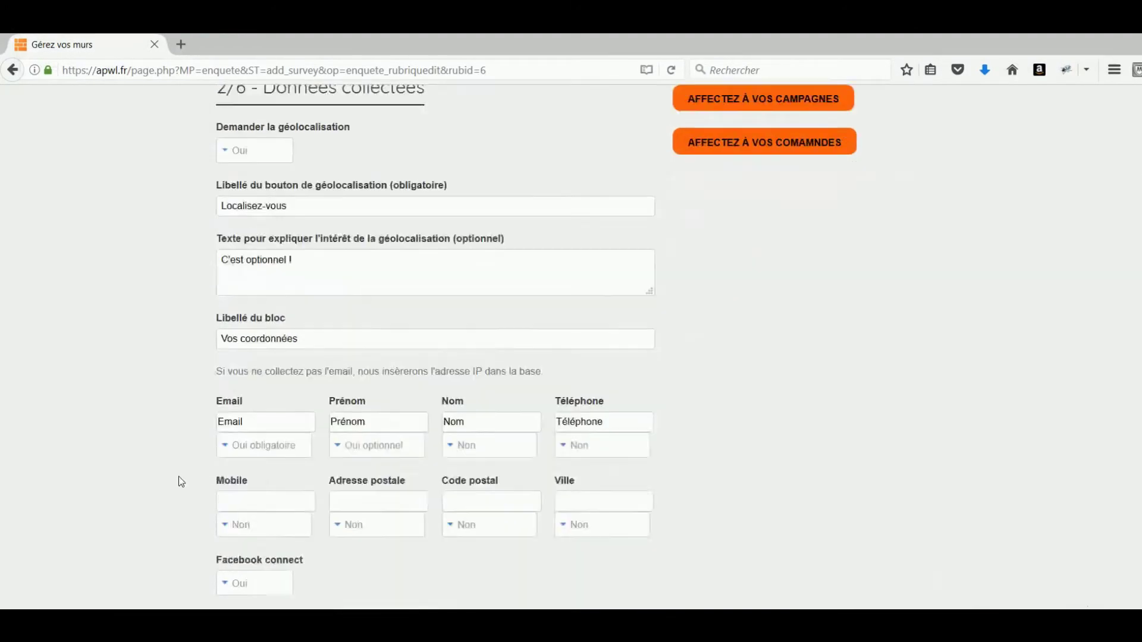
left_click(403, 463)
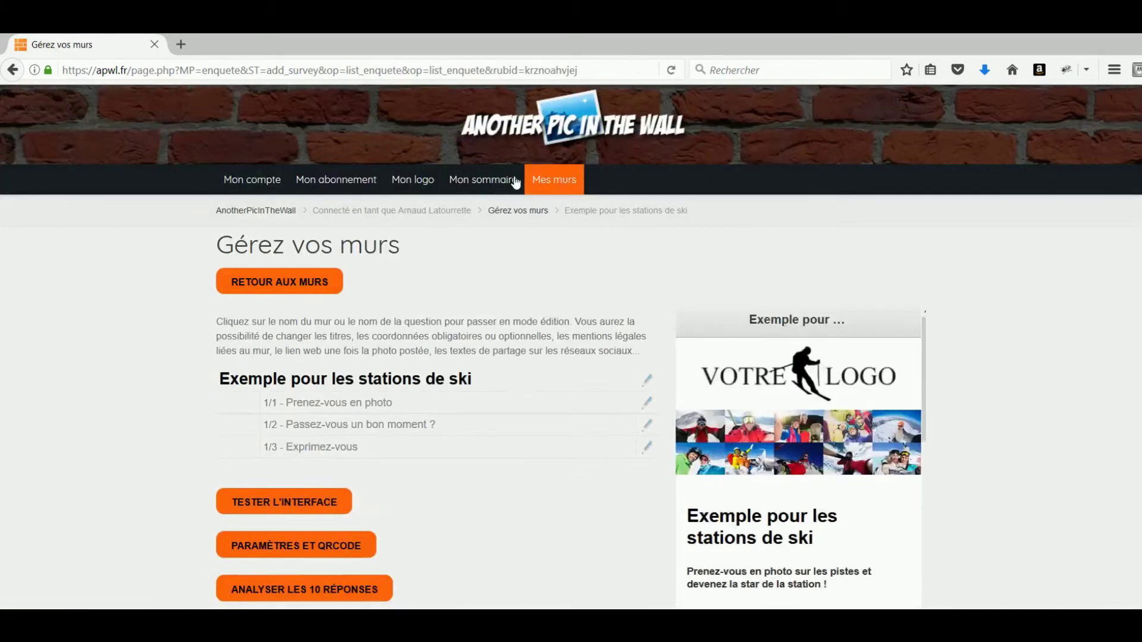
Check the summary page's preview with both wall icons and select the summary page's URL.
left_click(494, 188)
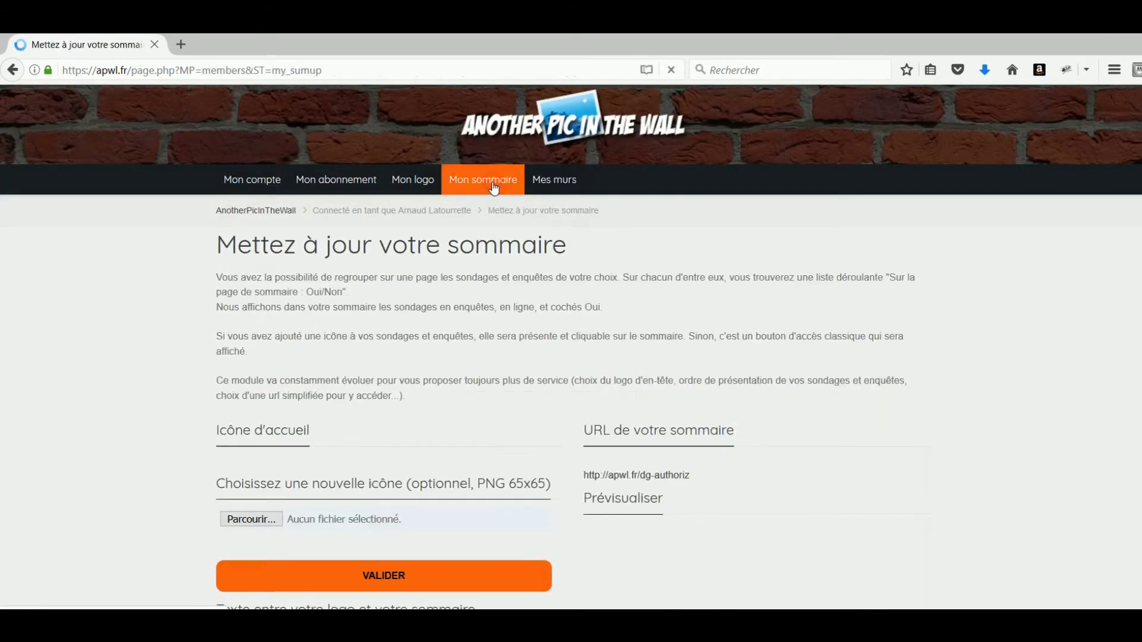
scroll(1022, 394, "down", 5)
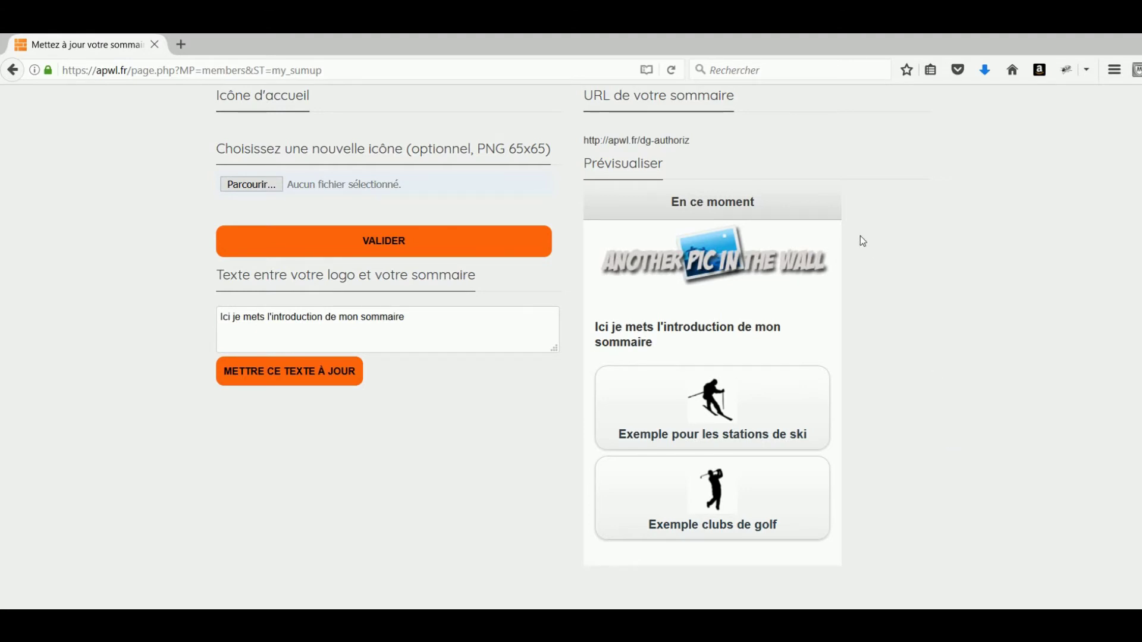
left_click(674, 143)
left_click_drag(700, 146, 583, 143)
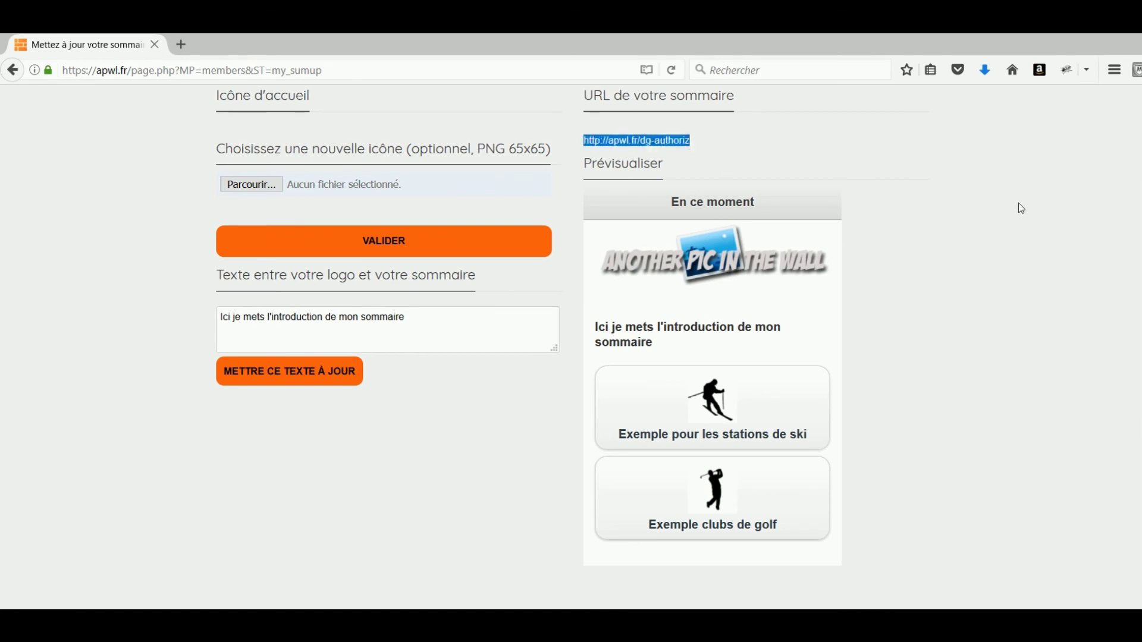